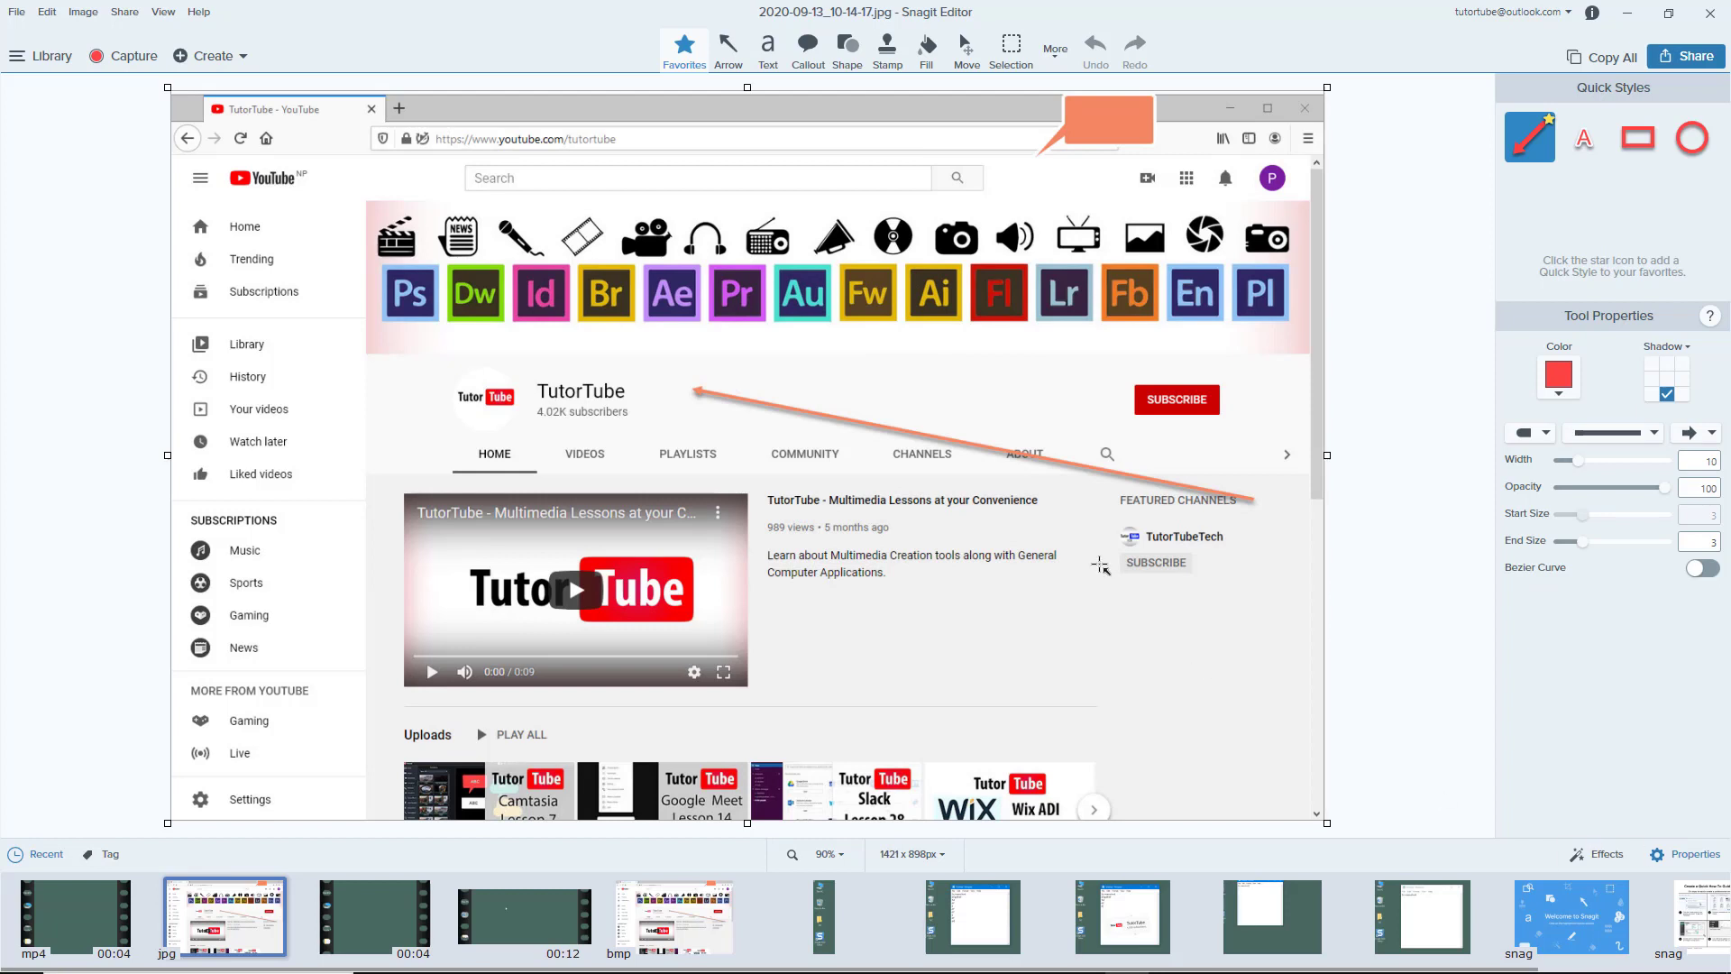
- Pick Google Drive as the Share destination, then dismiss the not-signed-in account prompt
click(1665, 63)
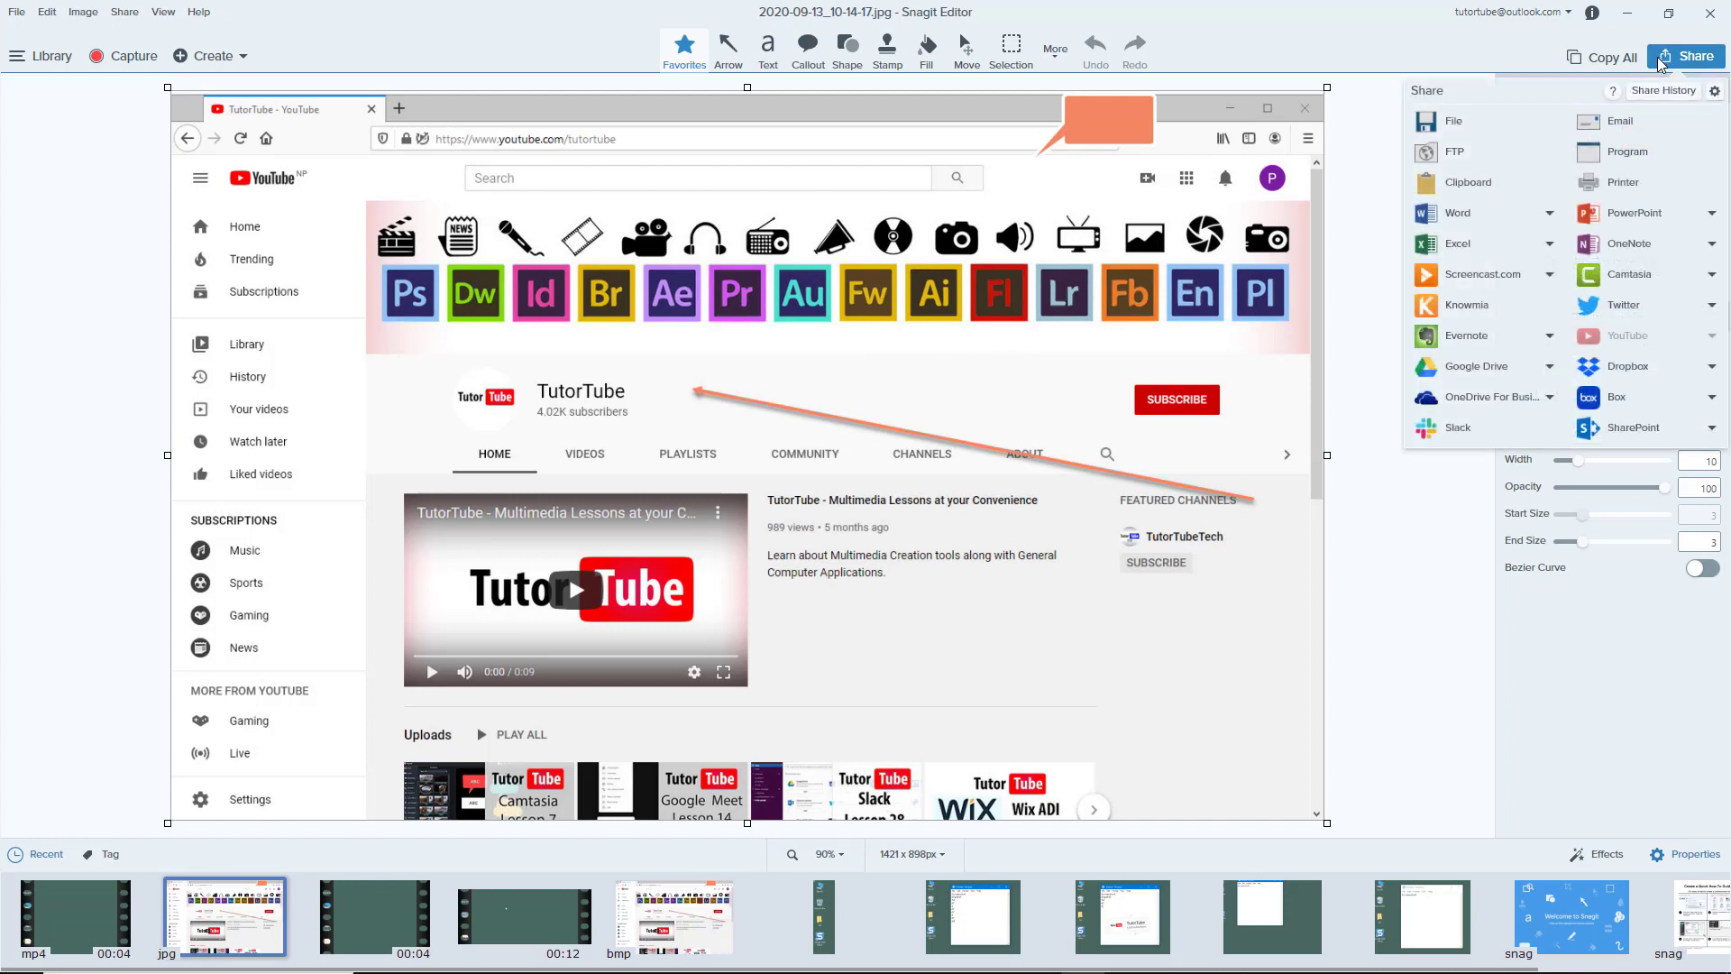
click(1488, 369)
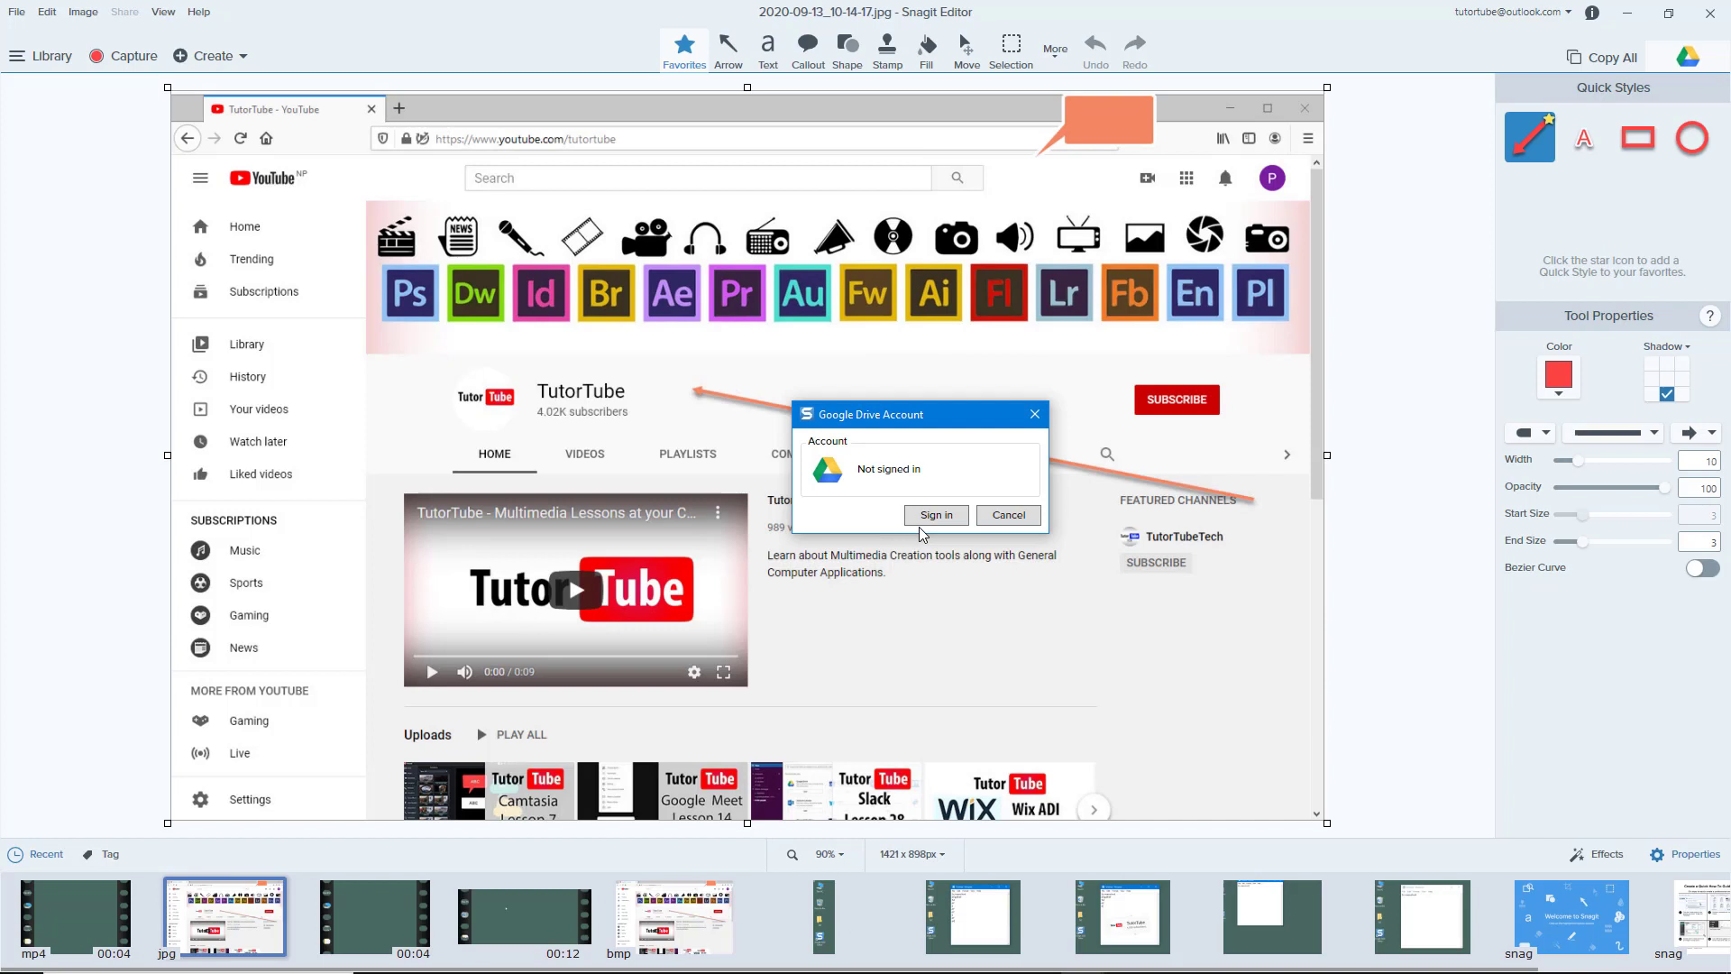
click(1007, 517)
- Choose Google Drive from the Share menu again and start signing in
click(1686, 61)
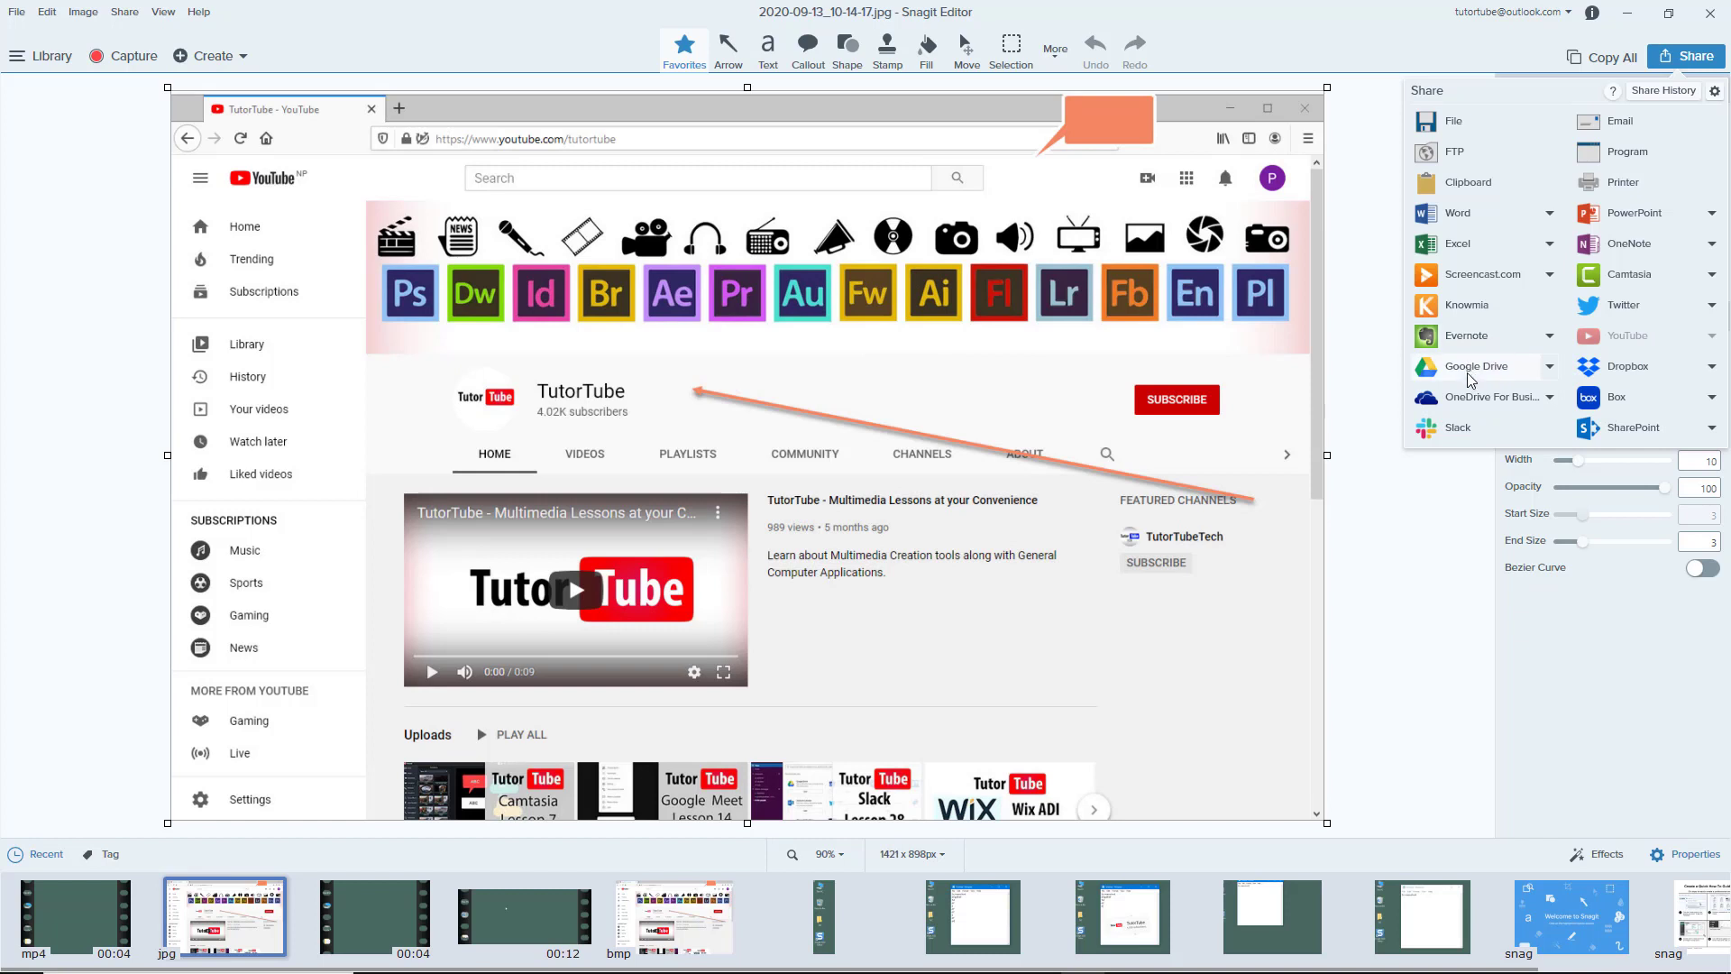
click(1416, 549)
click(1690, 57)
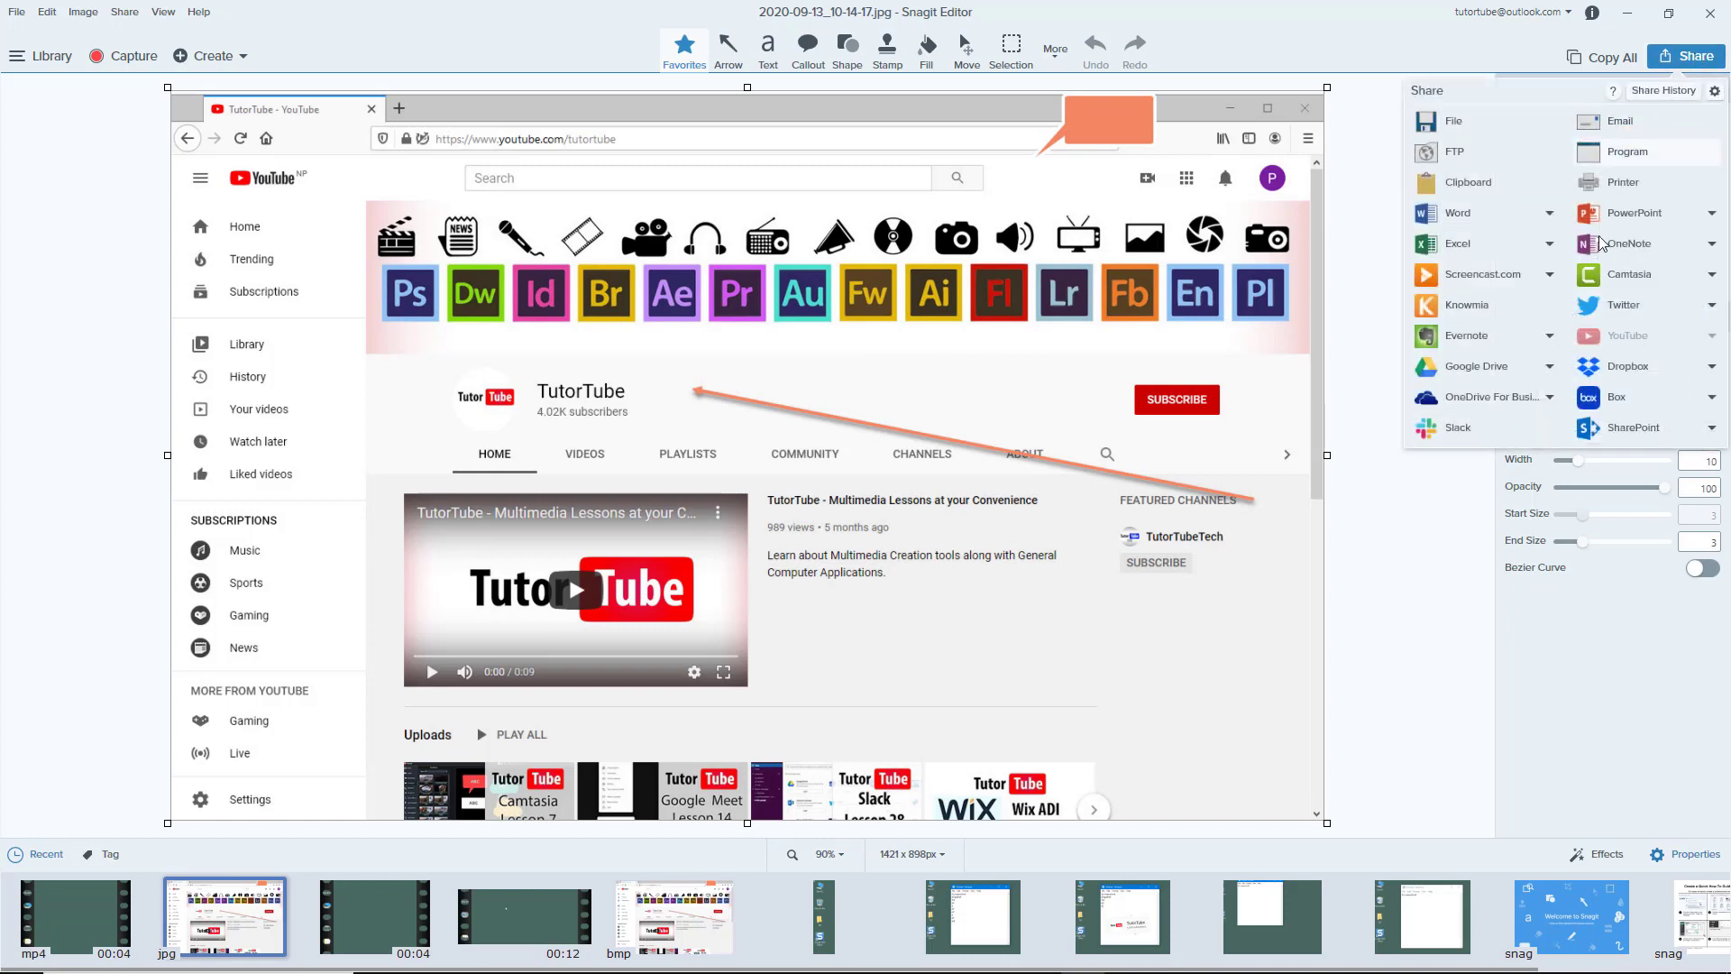
click(1475, 366)
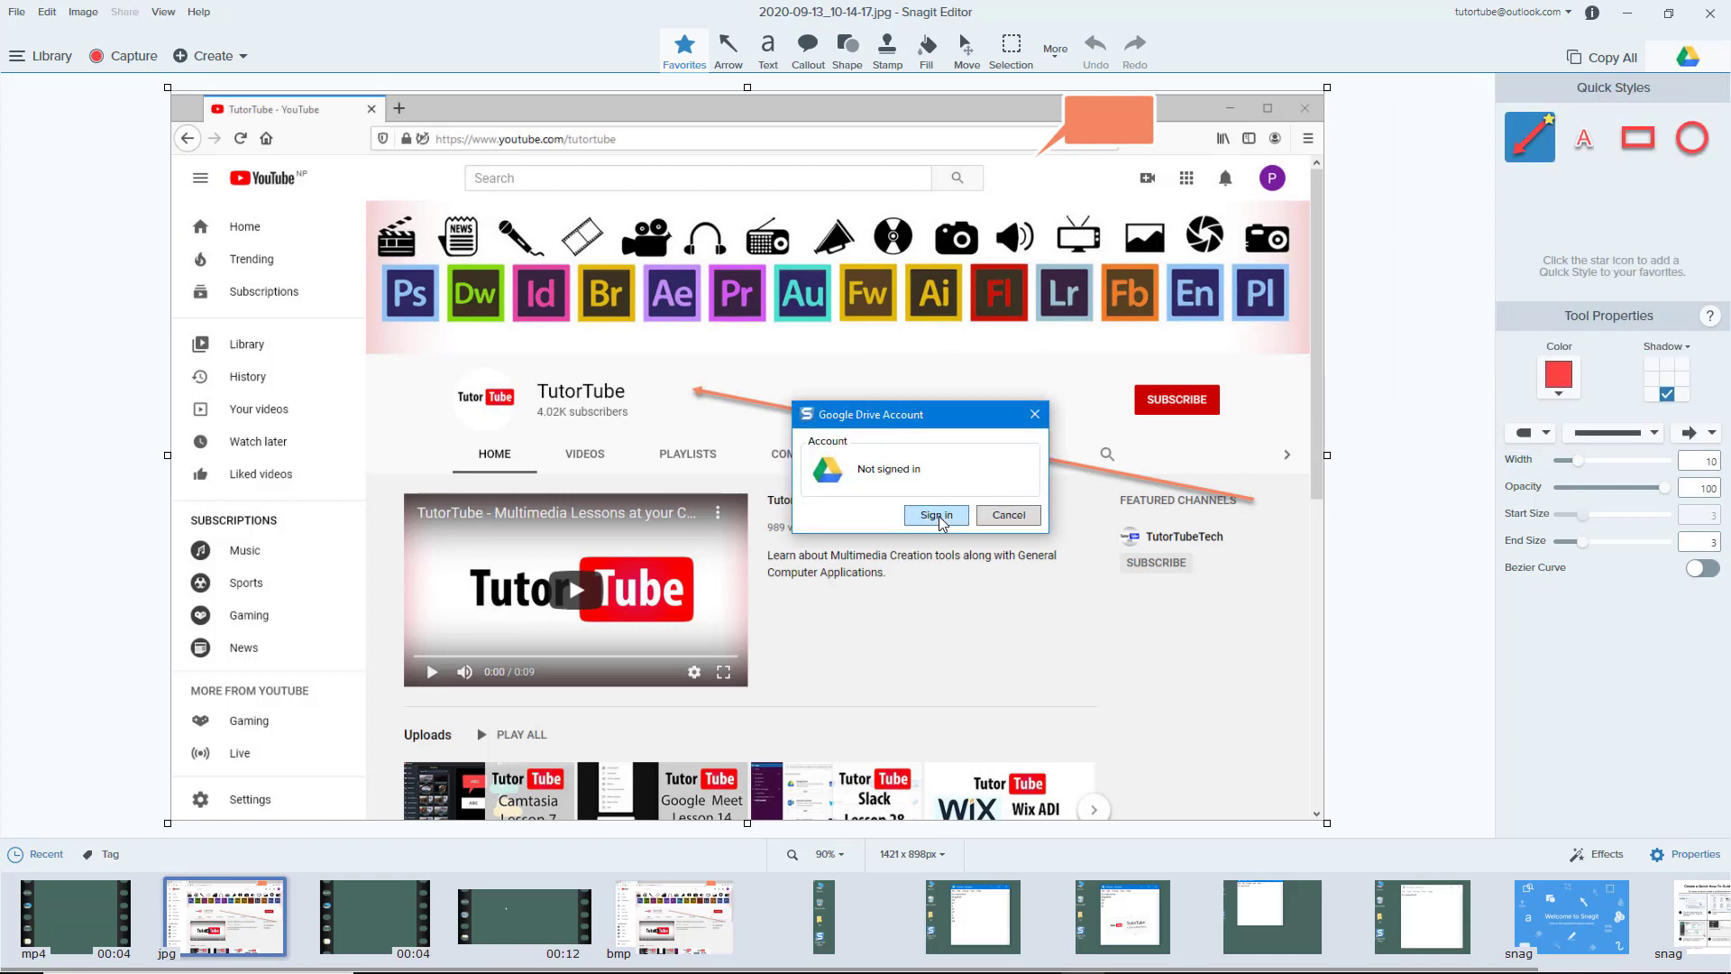
click(937, 515)
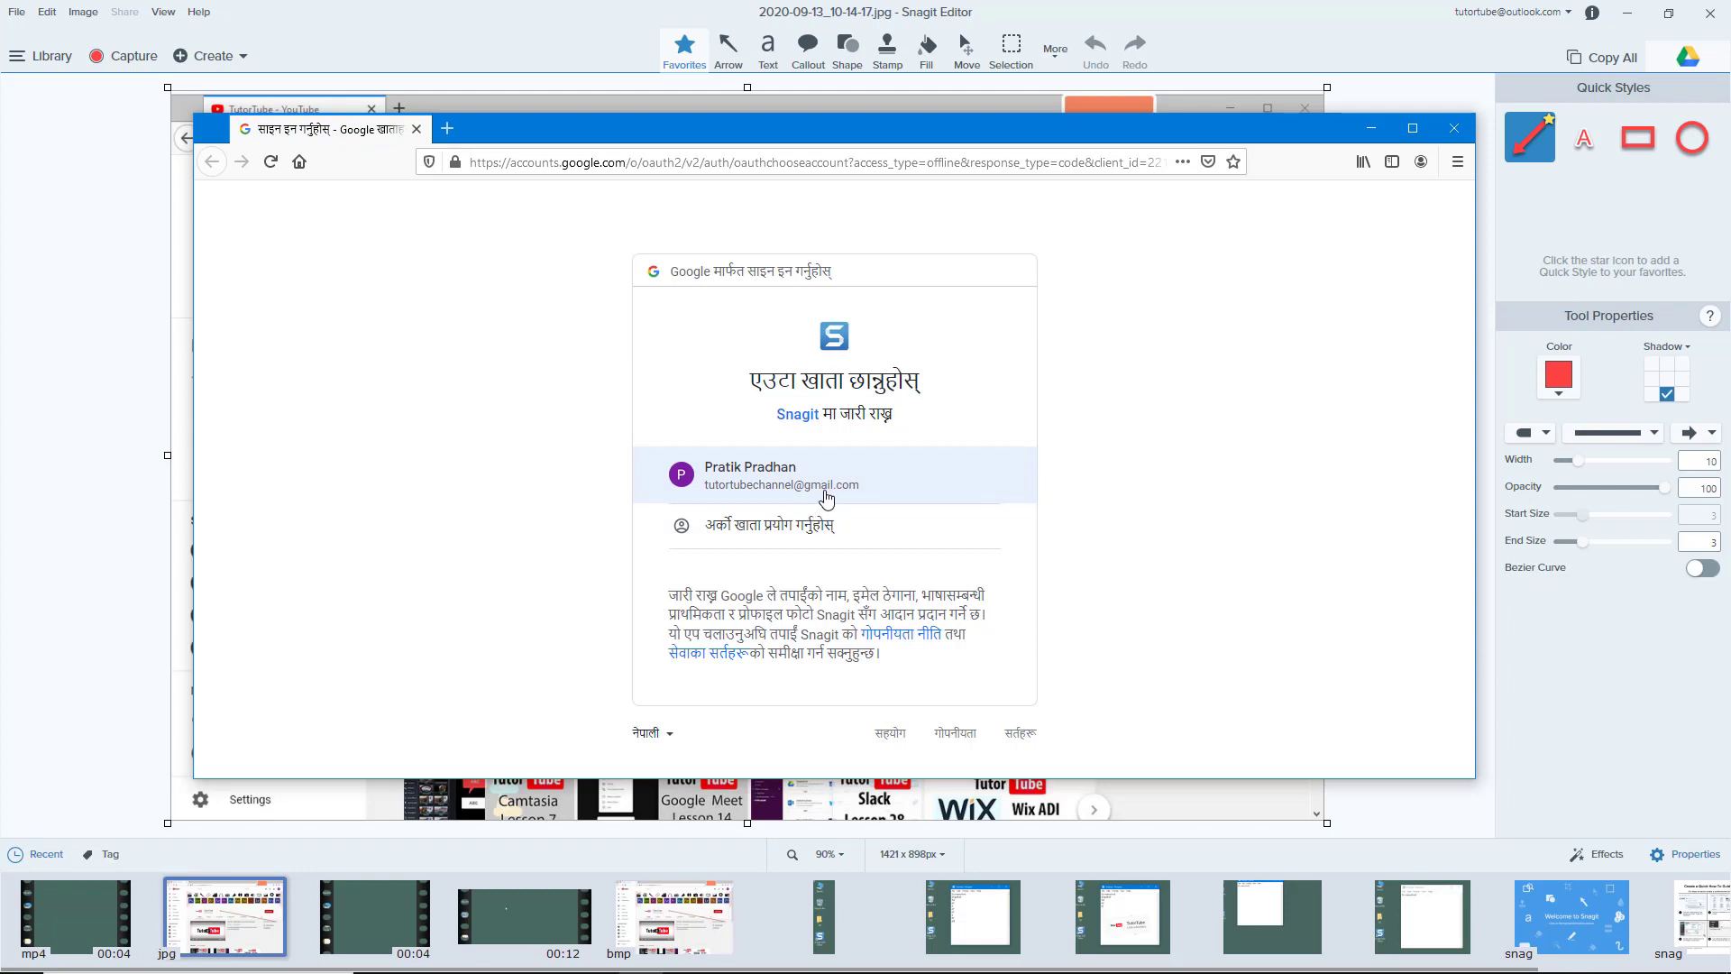
- Sign in with the Google account and allow Snagit access to Drive files
click(826, 496)
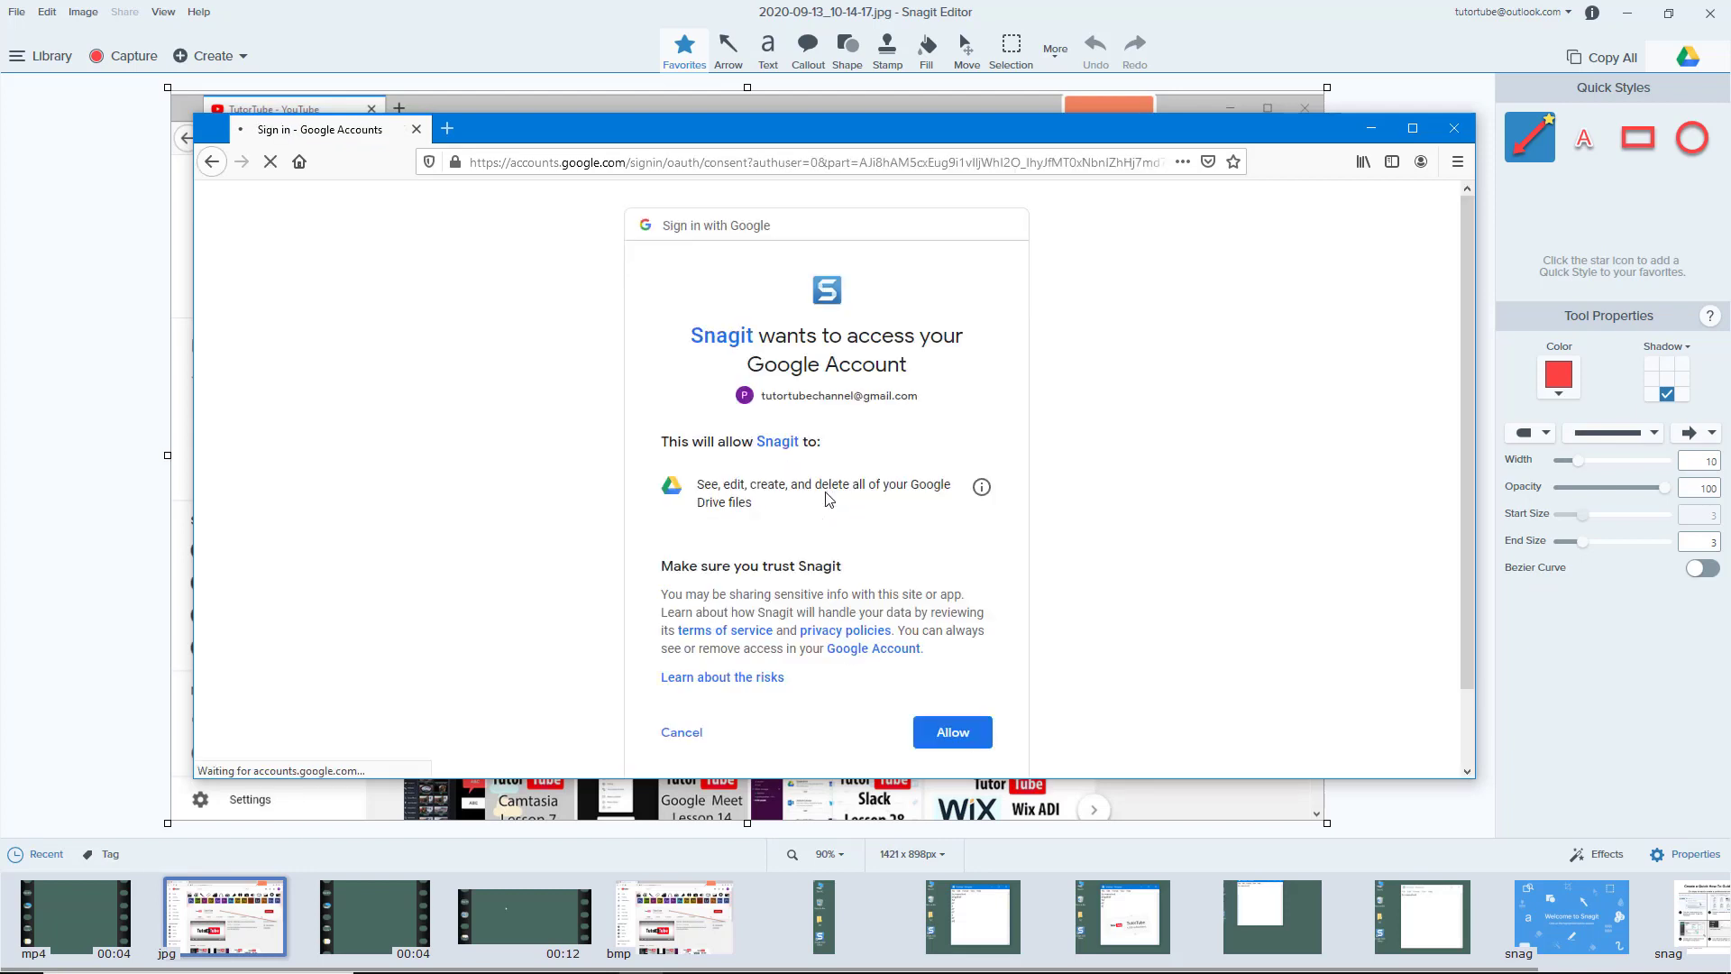
scroll(1062, 314, down, 2)
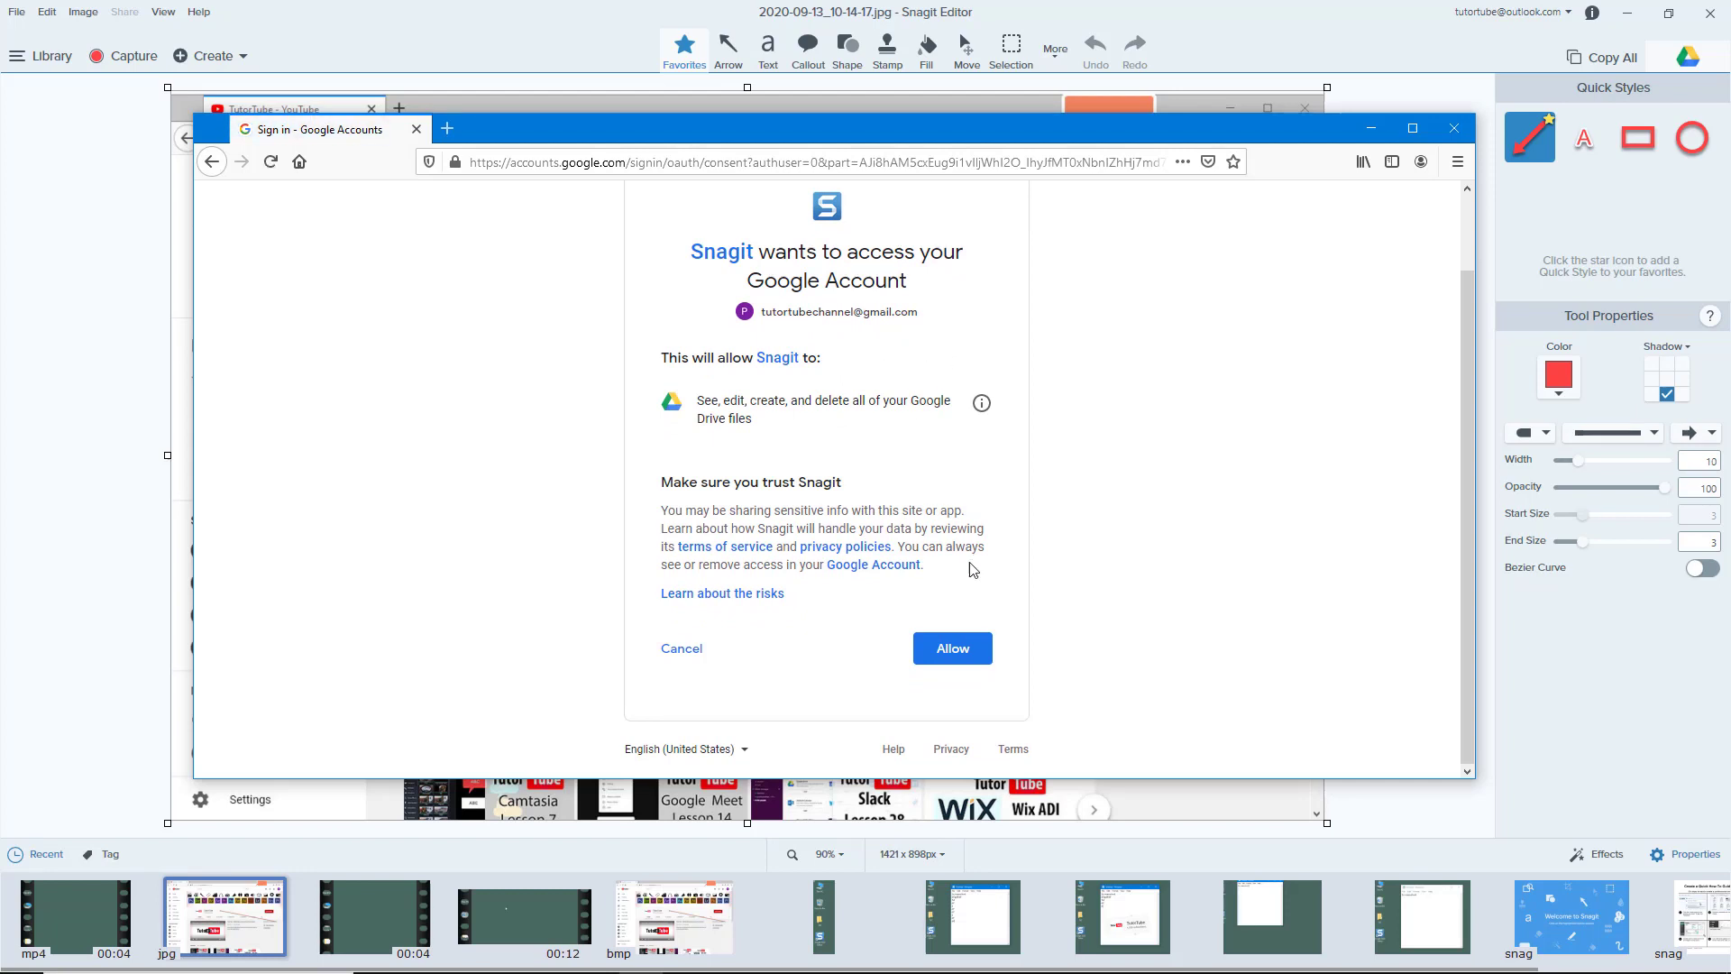
click(969, 658)
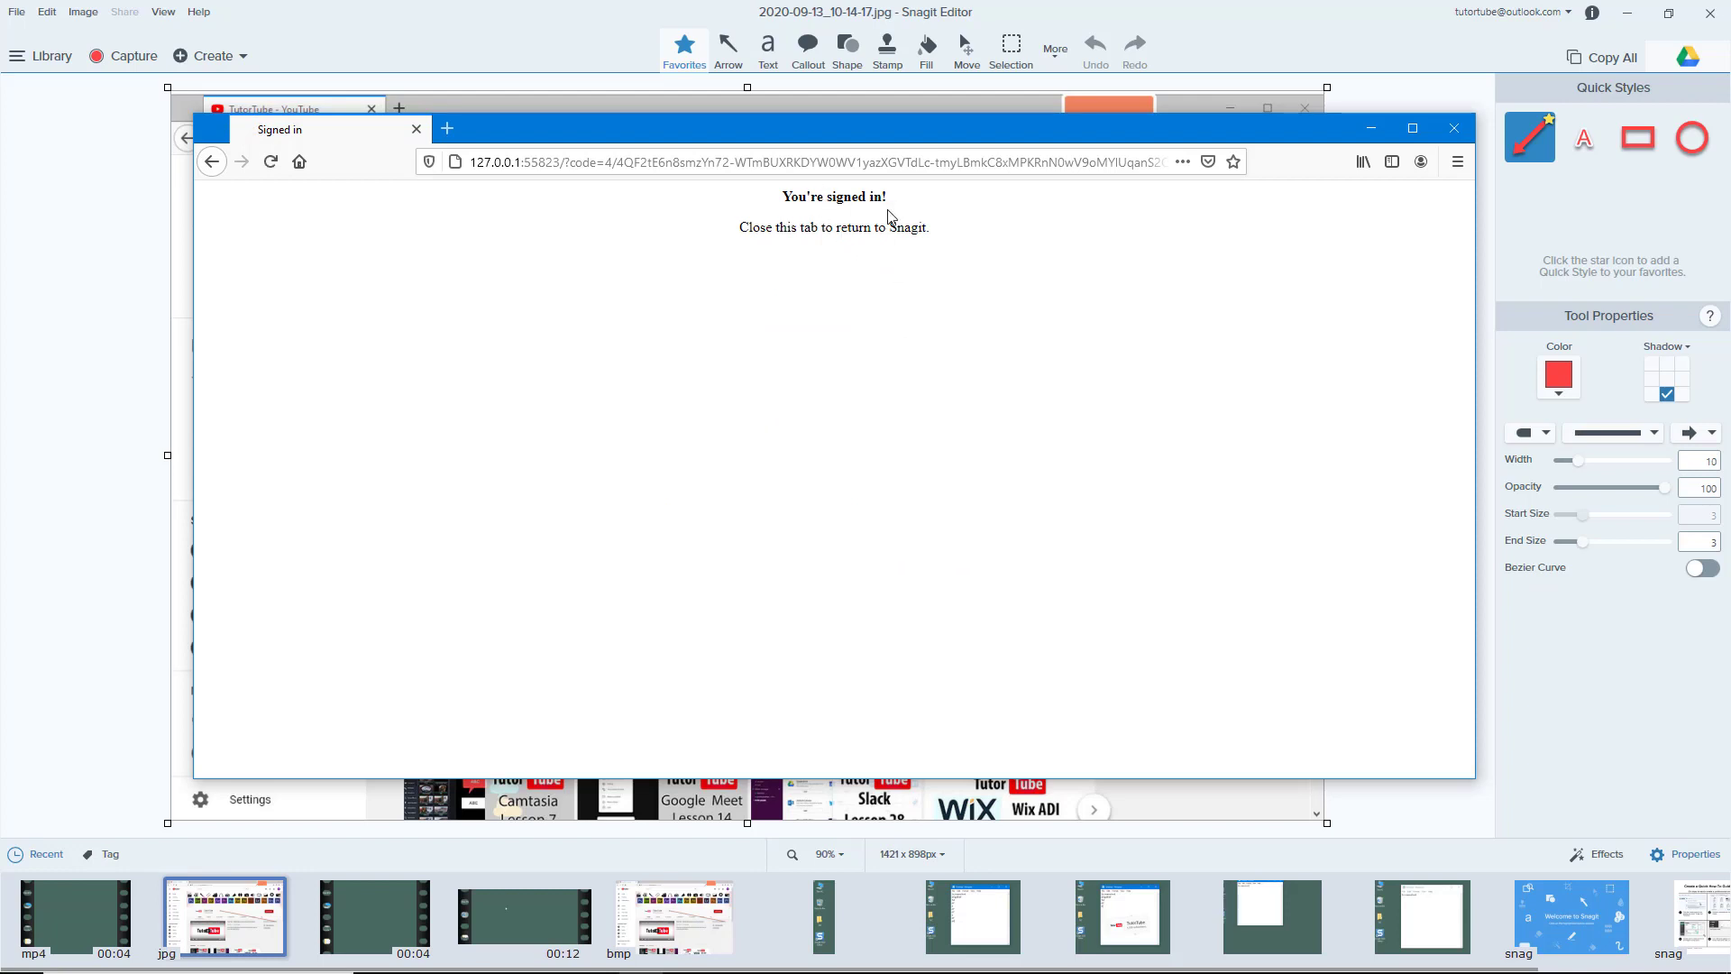
- Close the sign-in tab and make TechSmith the Google Drive upload folder
key(ctrl+w)
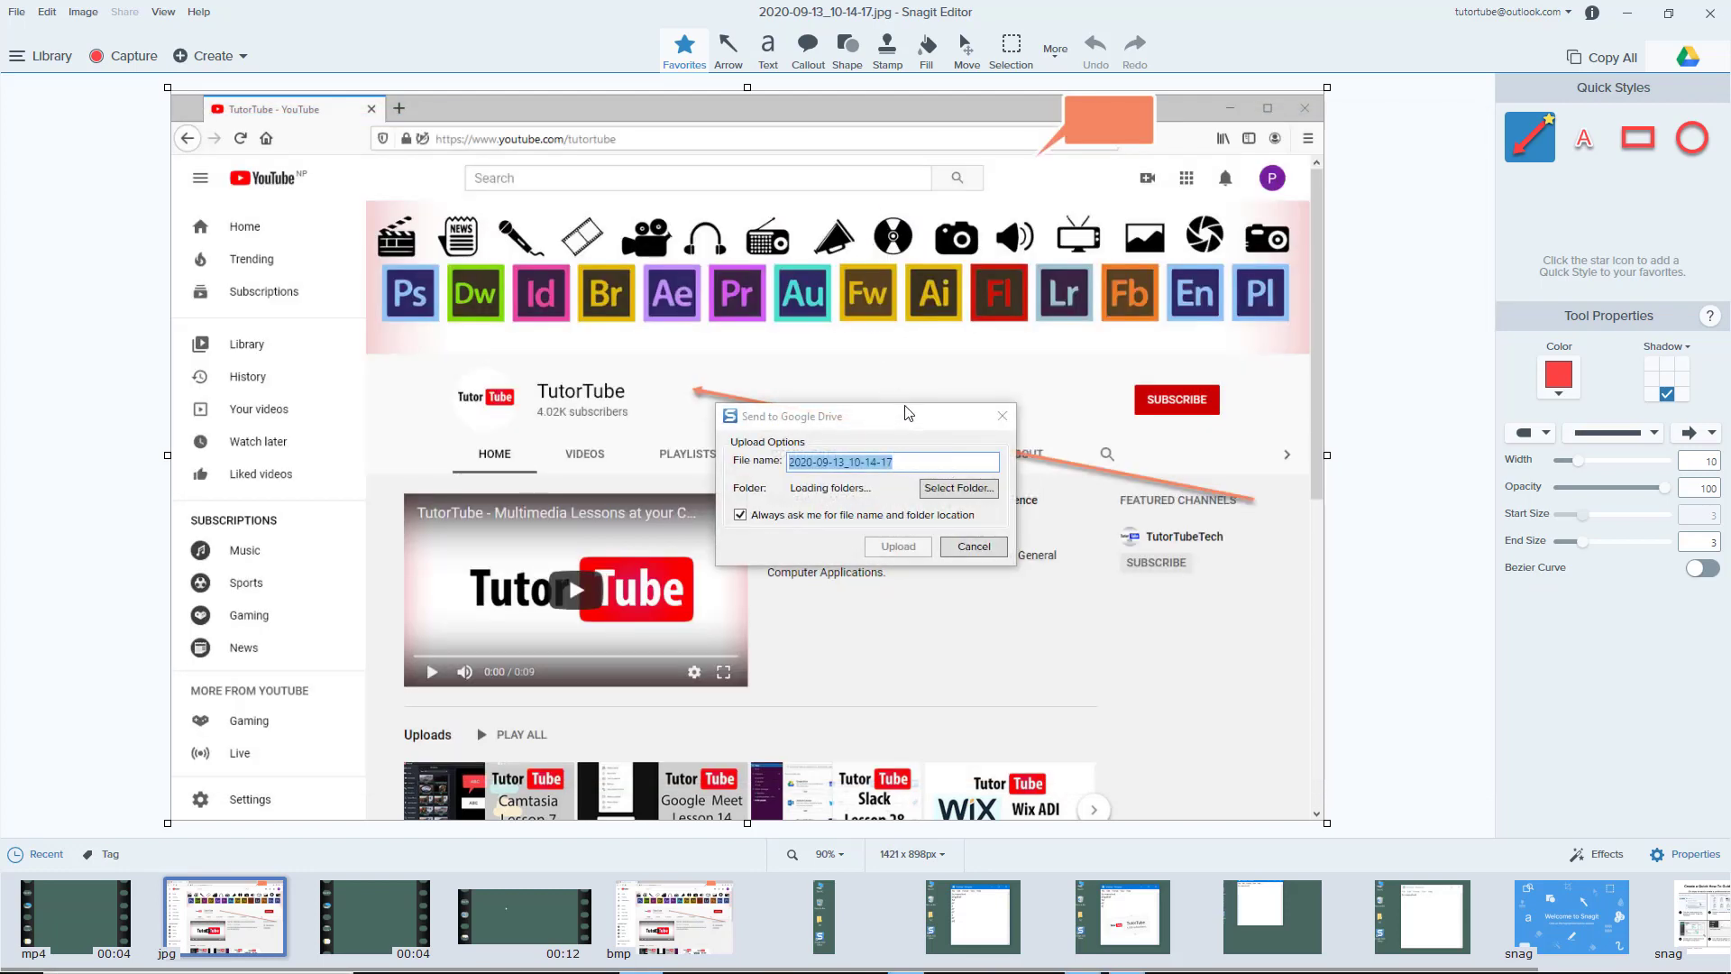
click(958, 487)
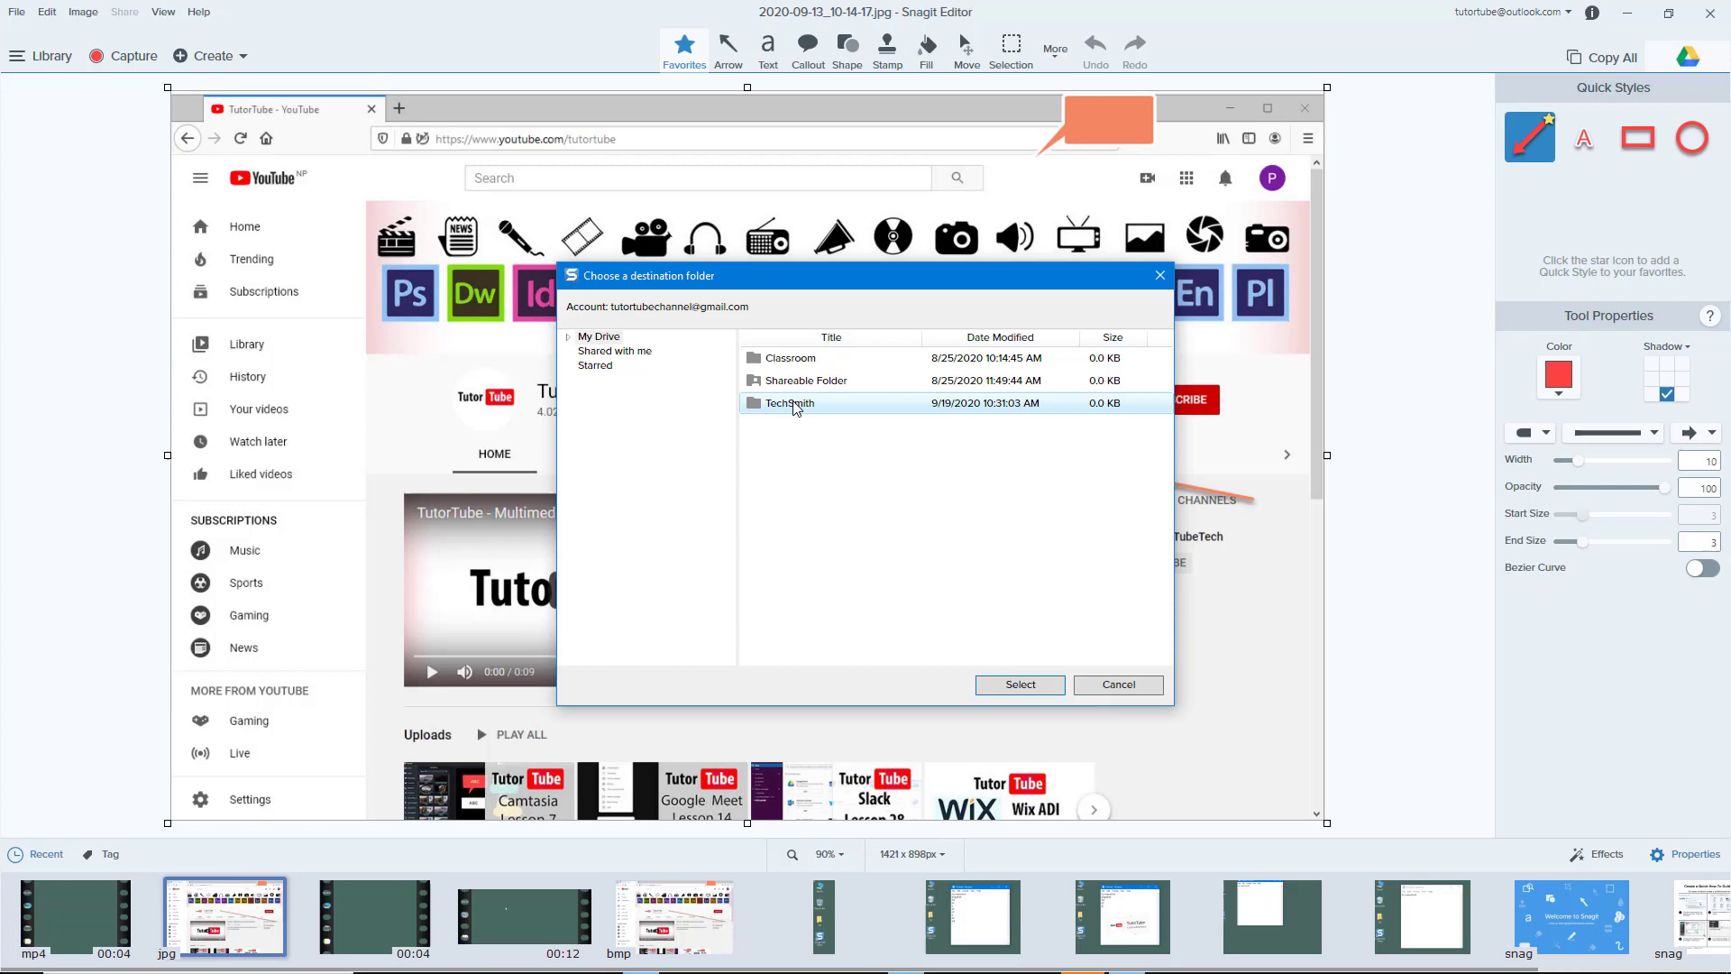
click(834, 407)
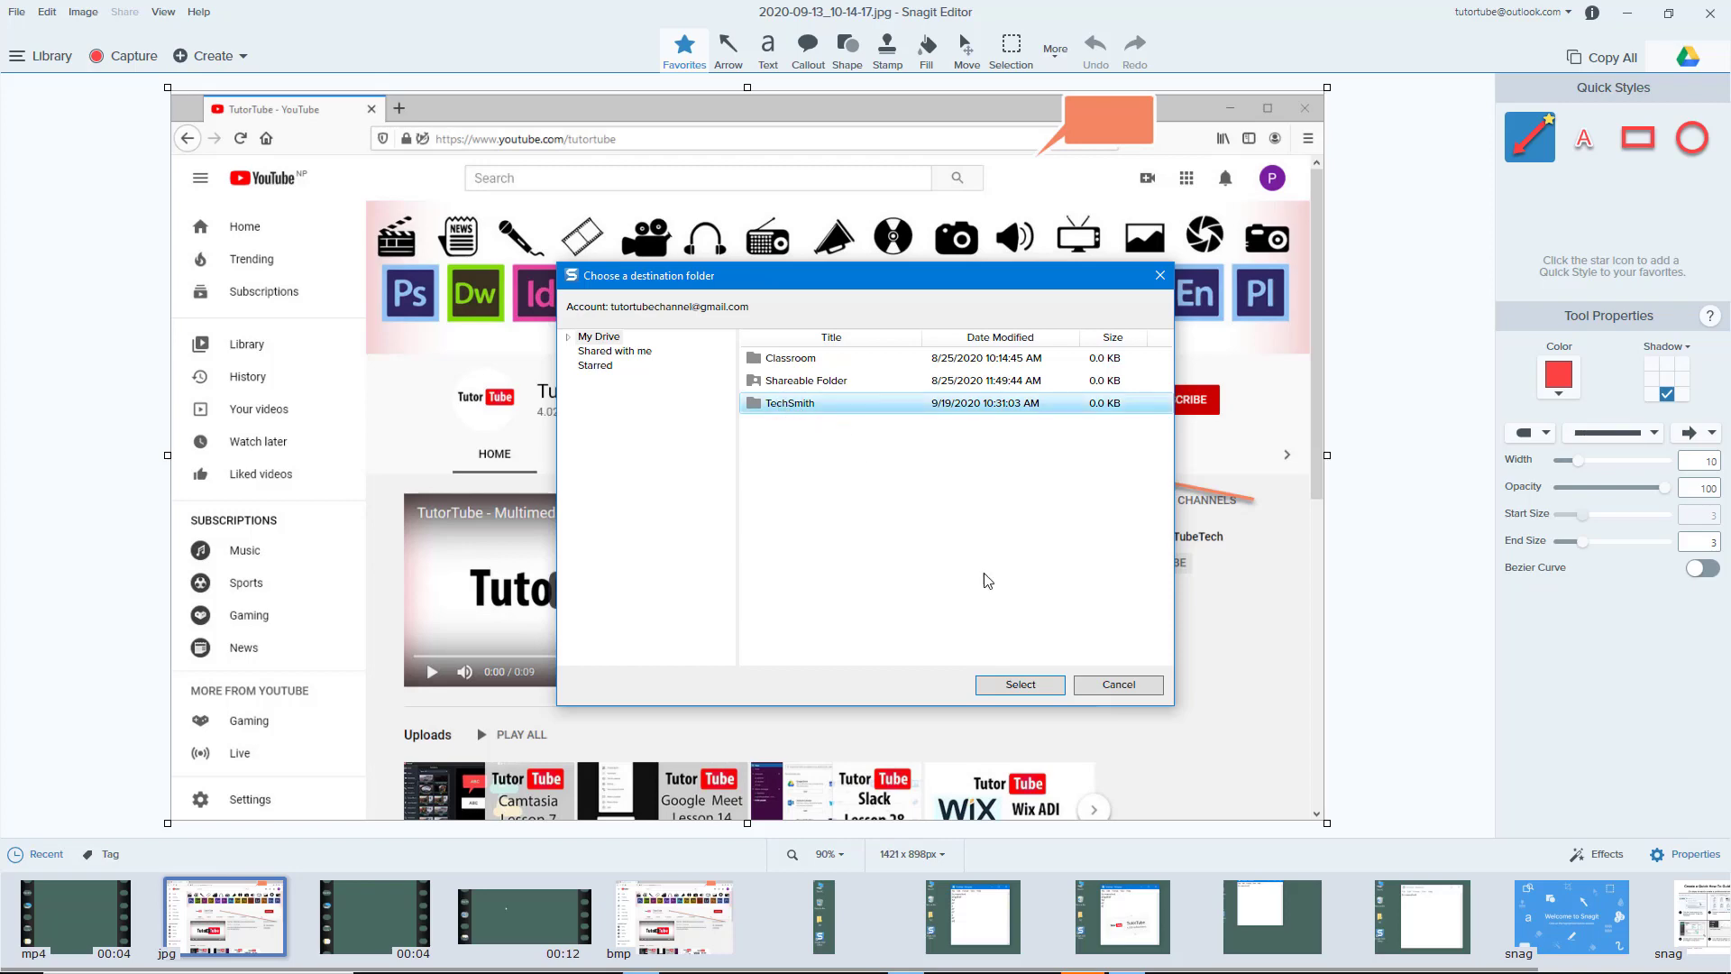
click(1022, 686)
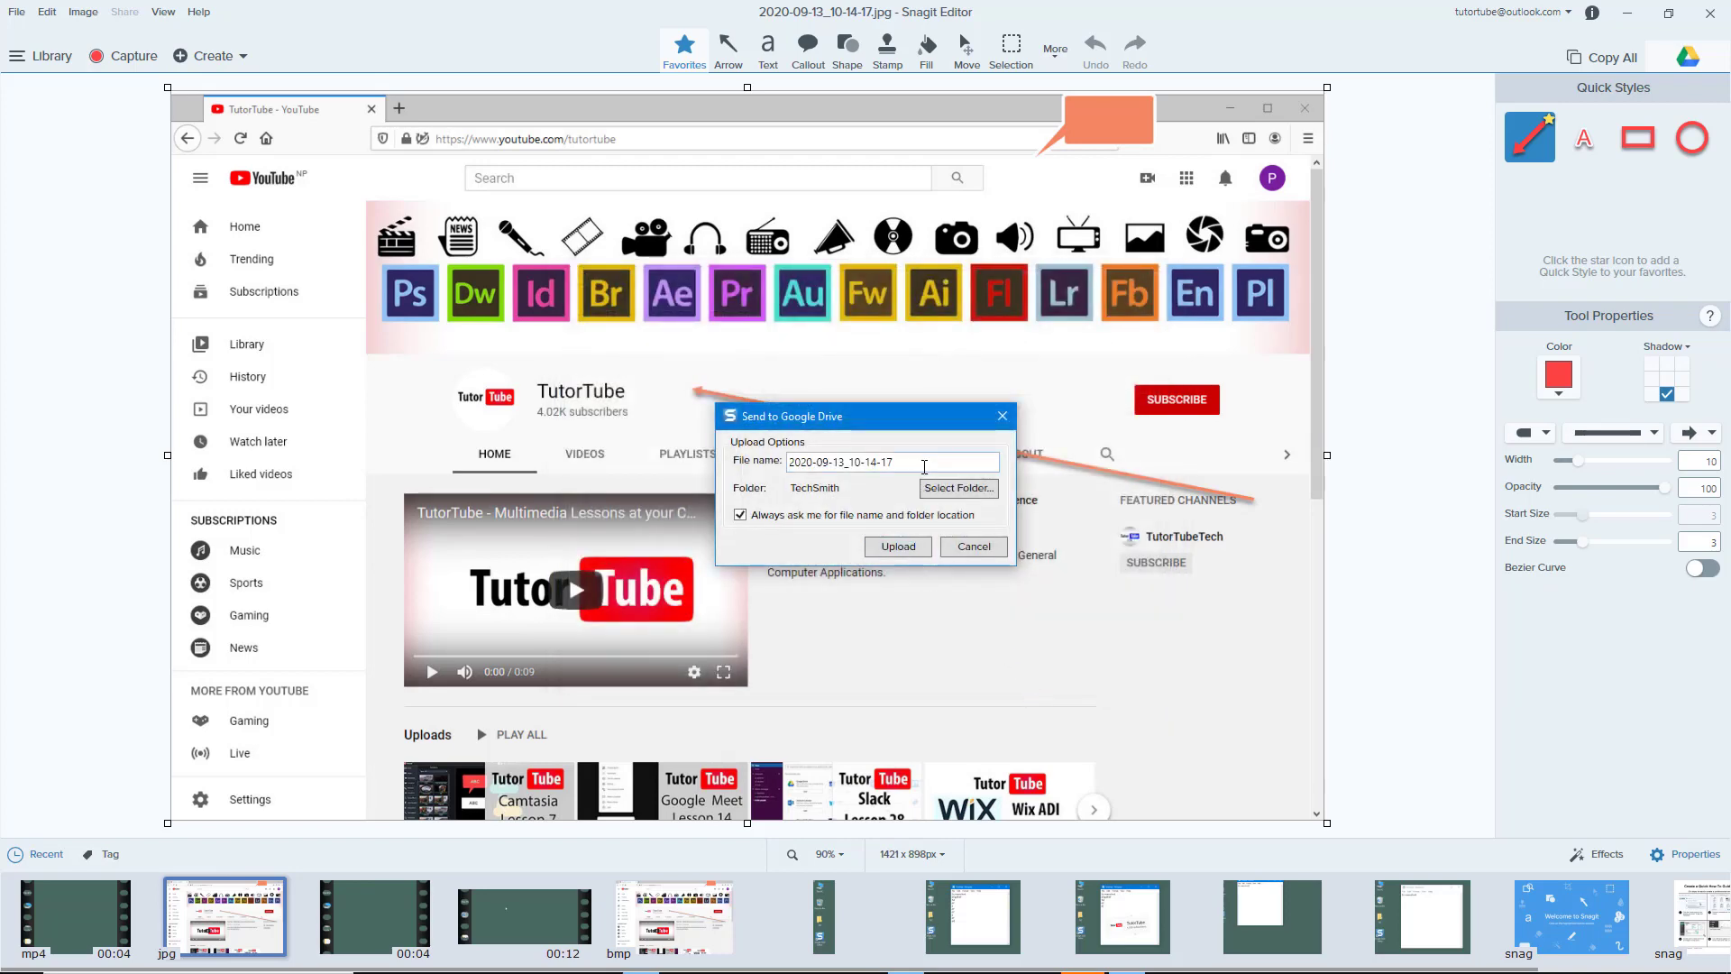
text(tes)
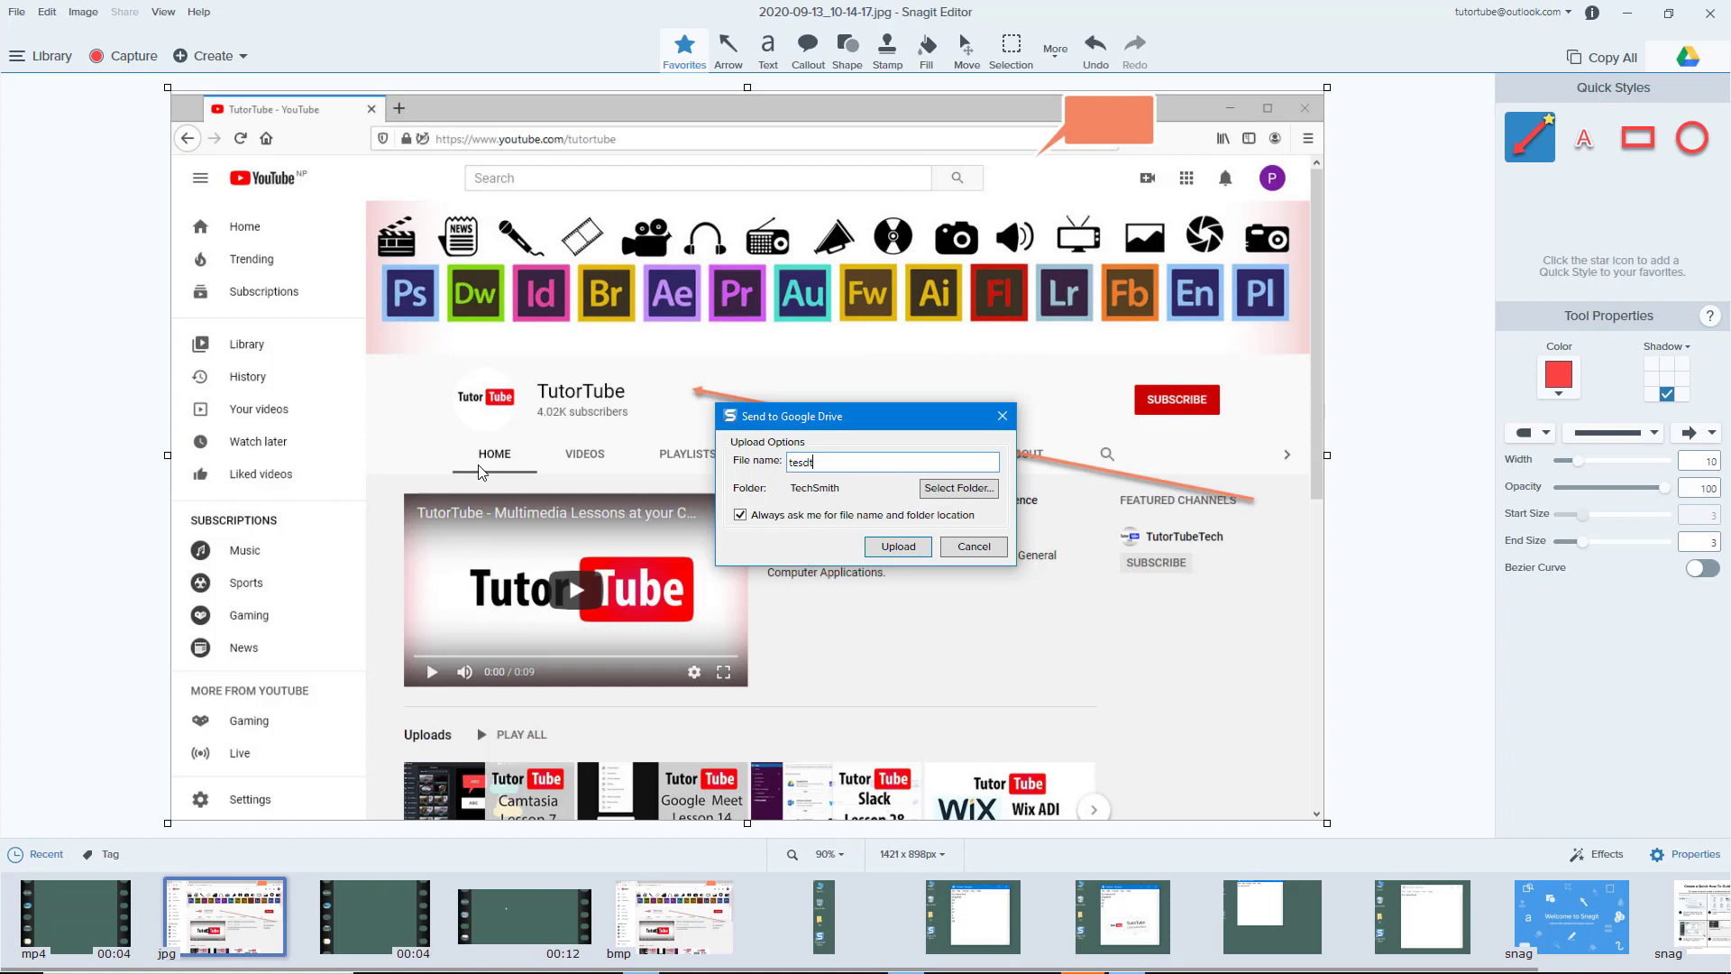
text(t)
- Upload the capture named test to Google Drive
click(898, 546)
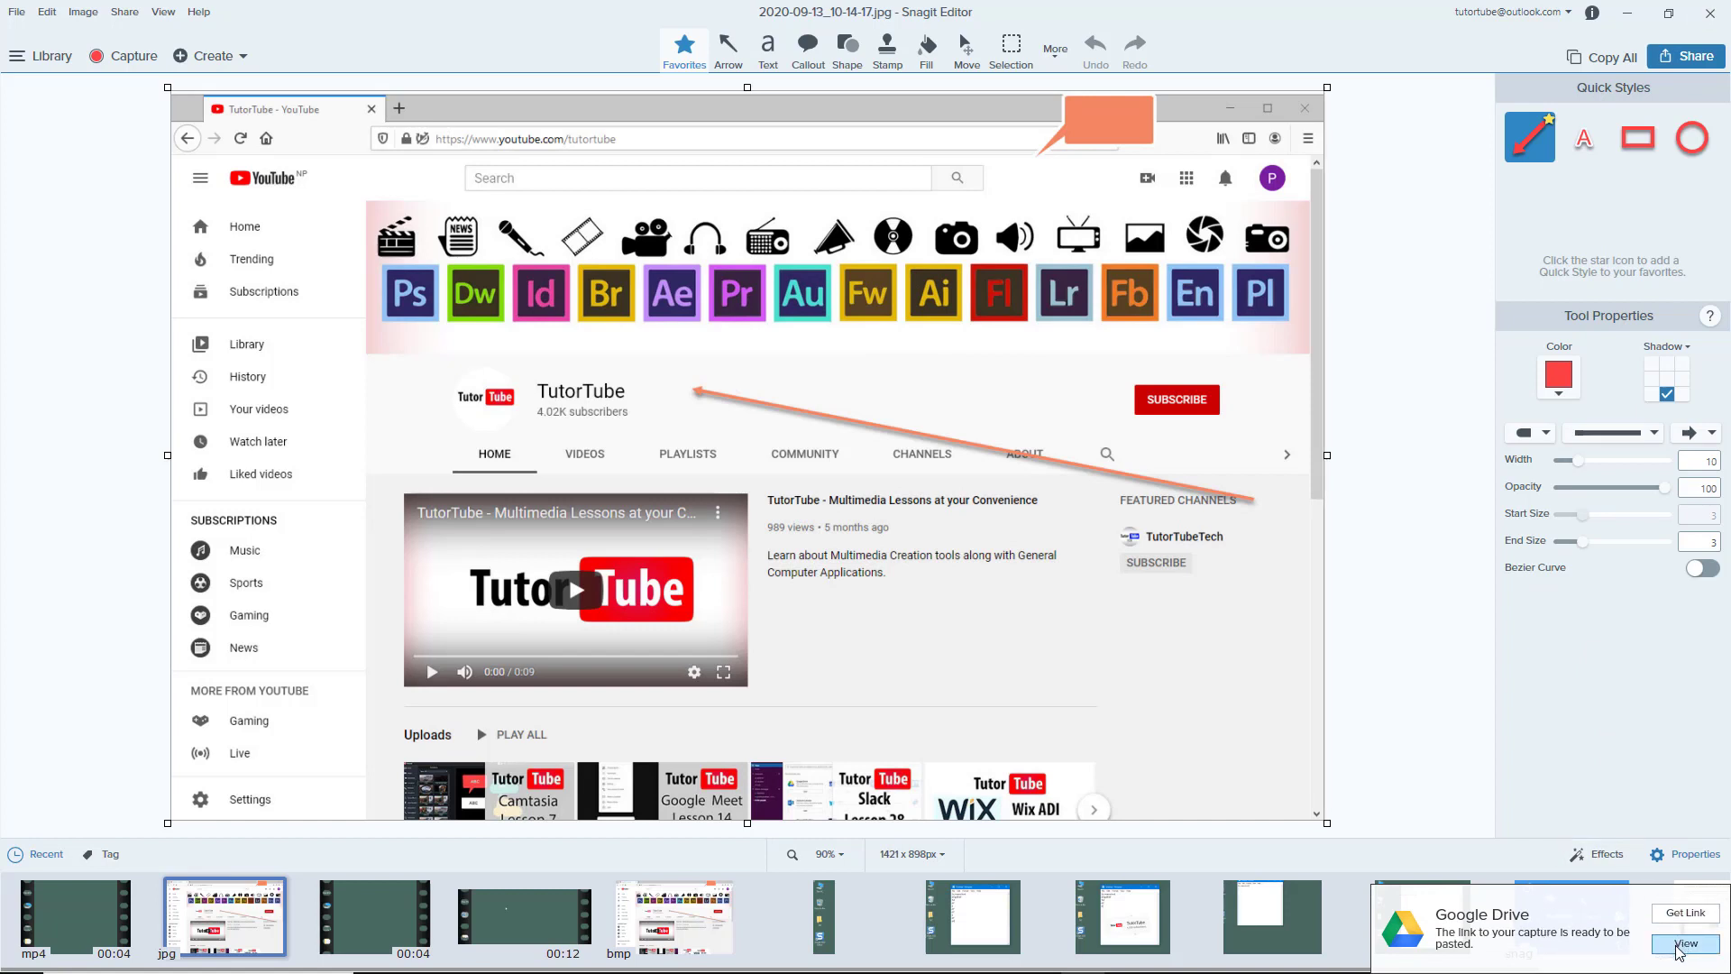
- View the uploaded test.jpg in Google Drive, then close the browser window
click(1678, 944)
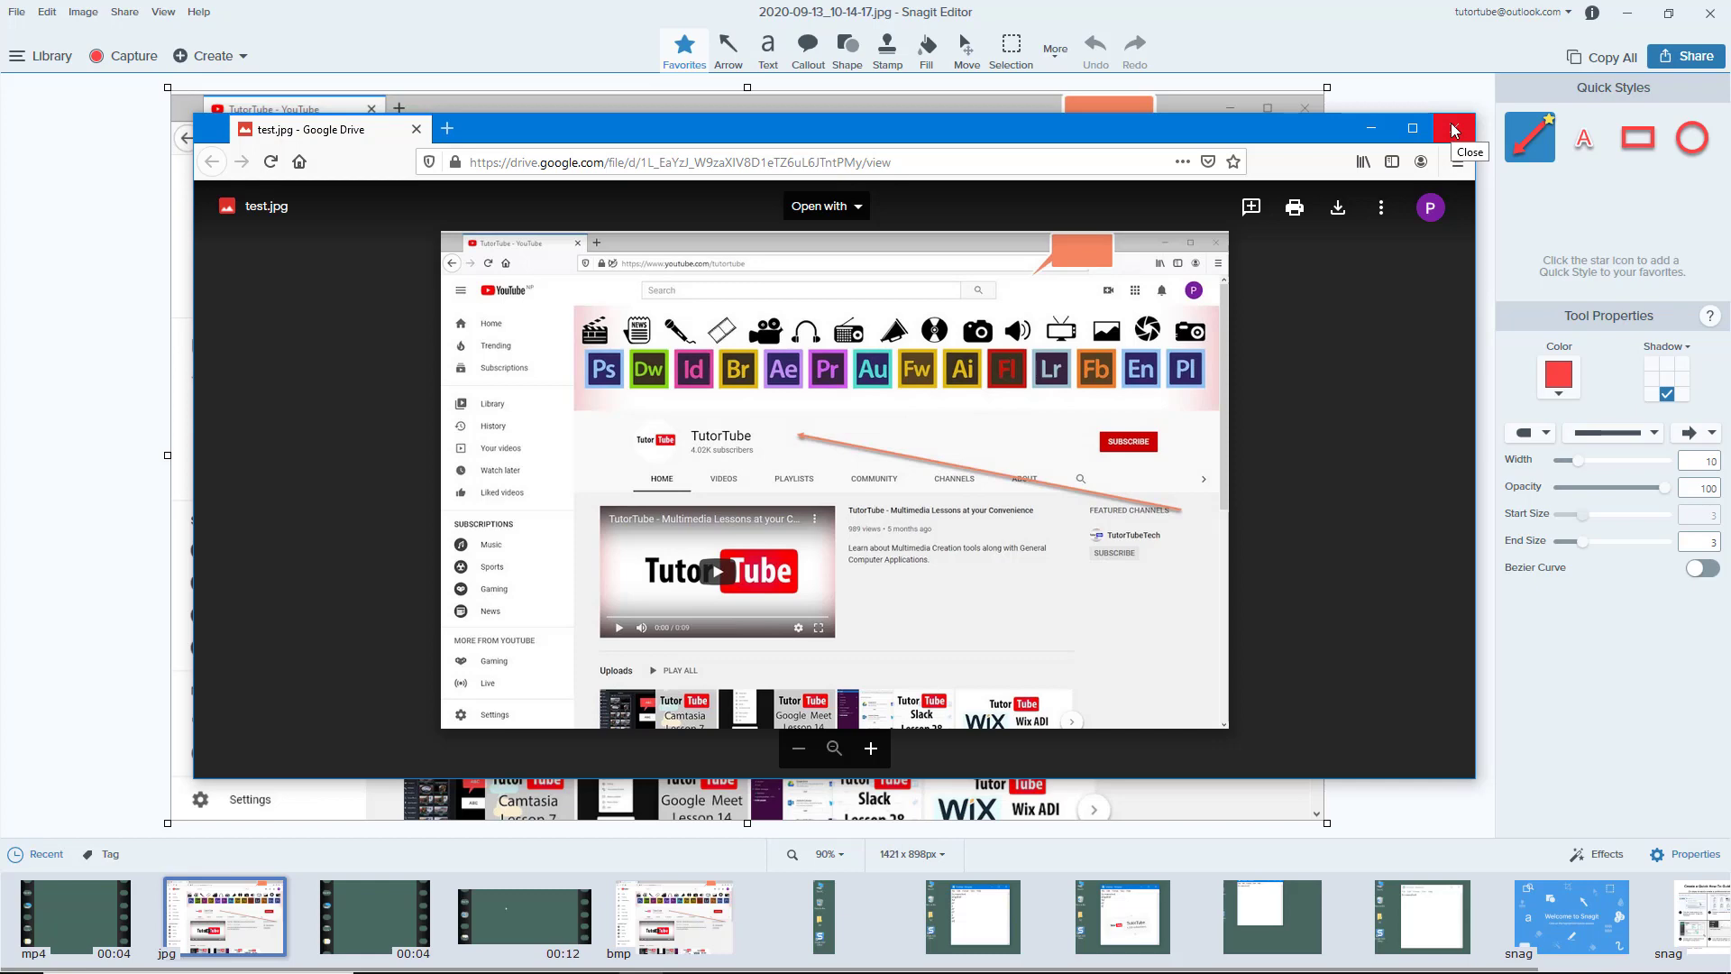
click(1454, 130)
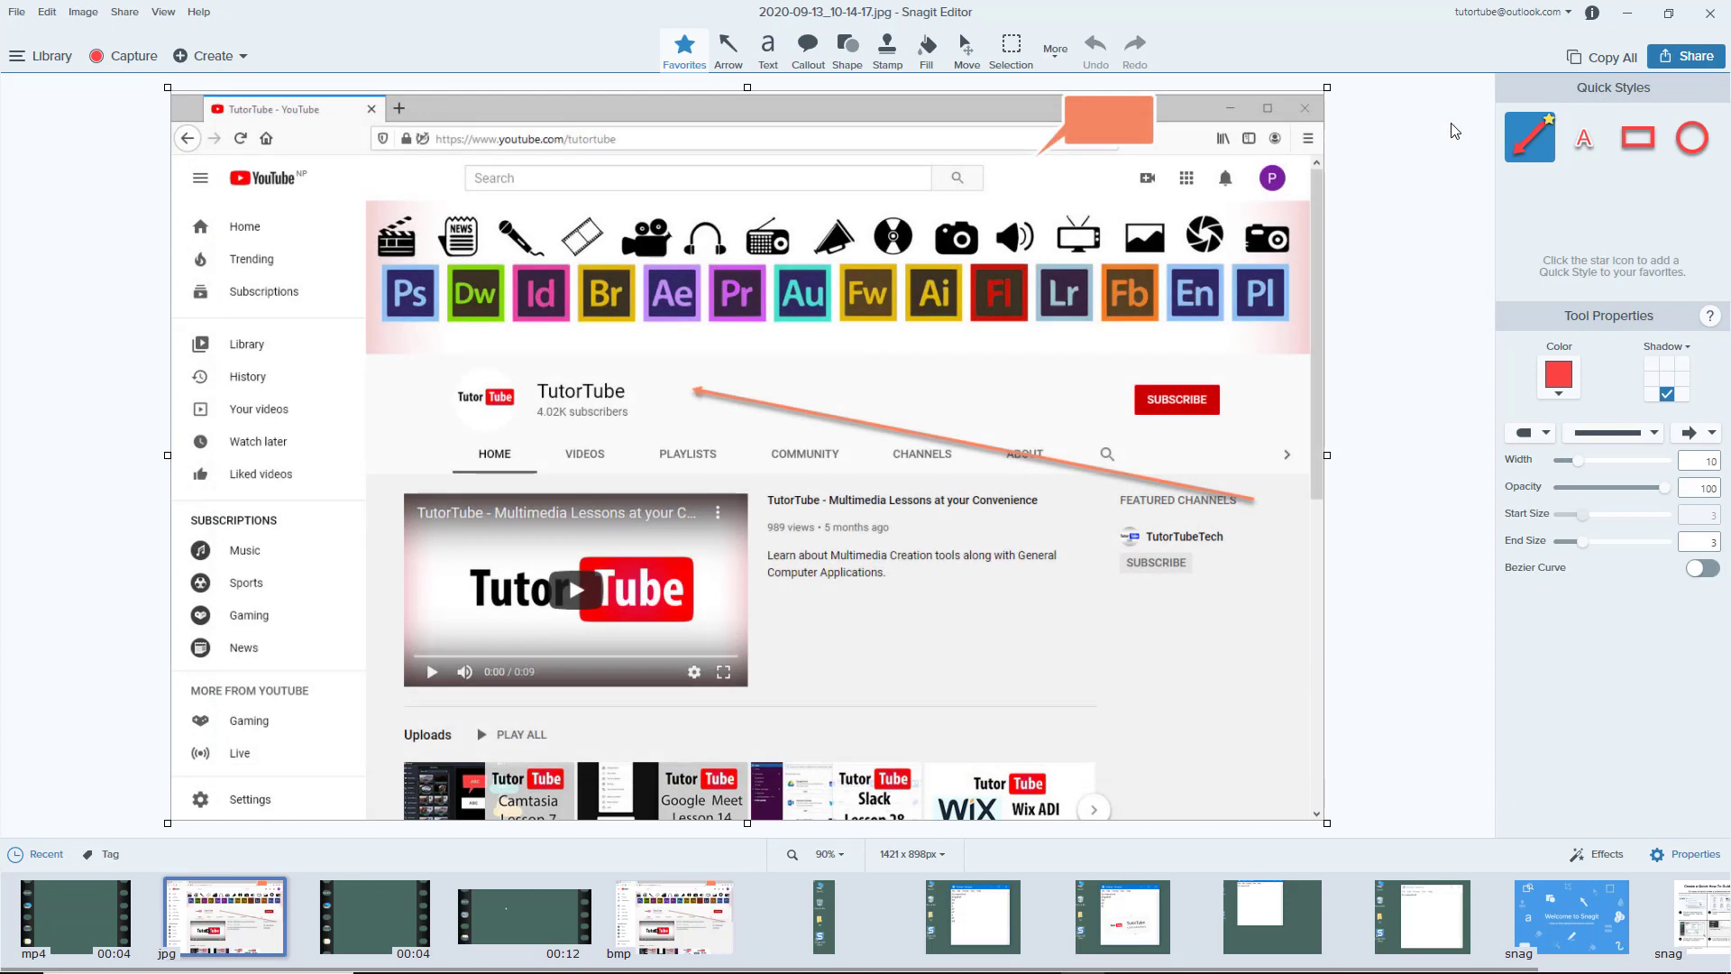